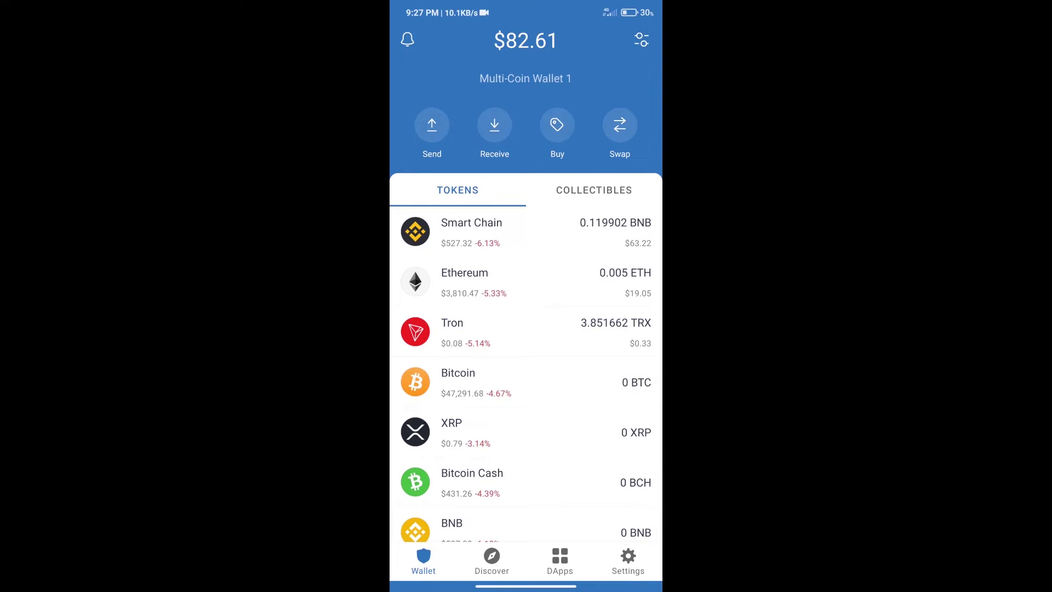
Open the Buy token list from the wallet home screen.
left_click(557, 124)
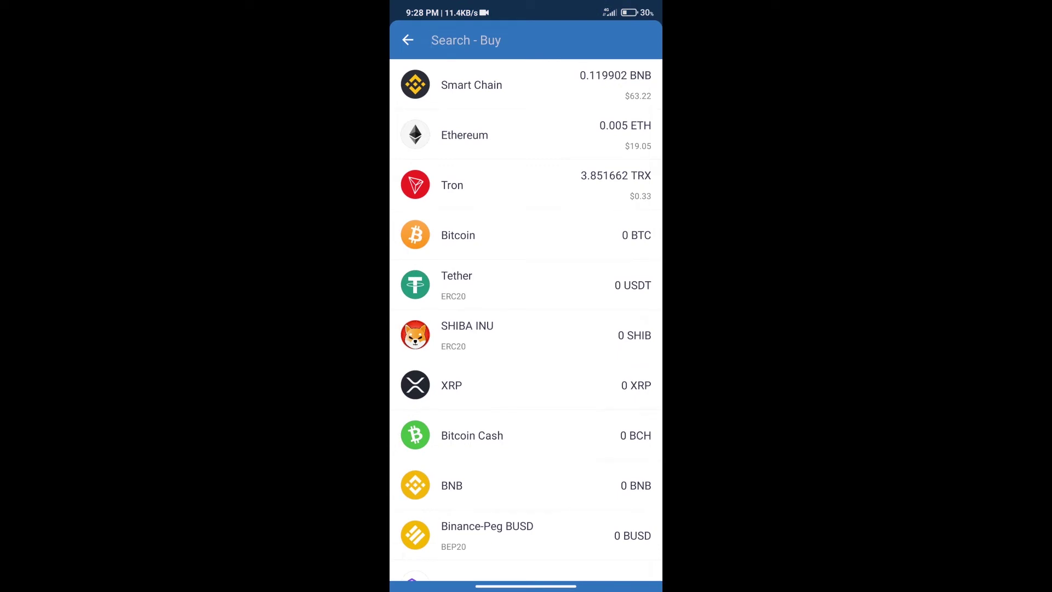
type("bn")
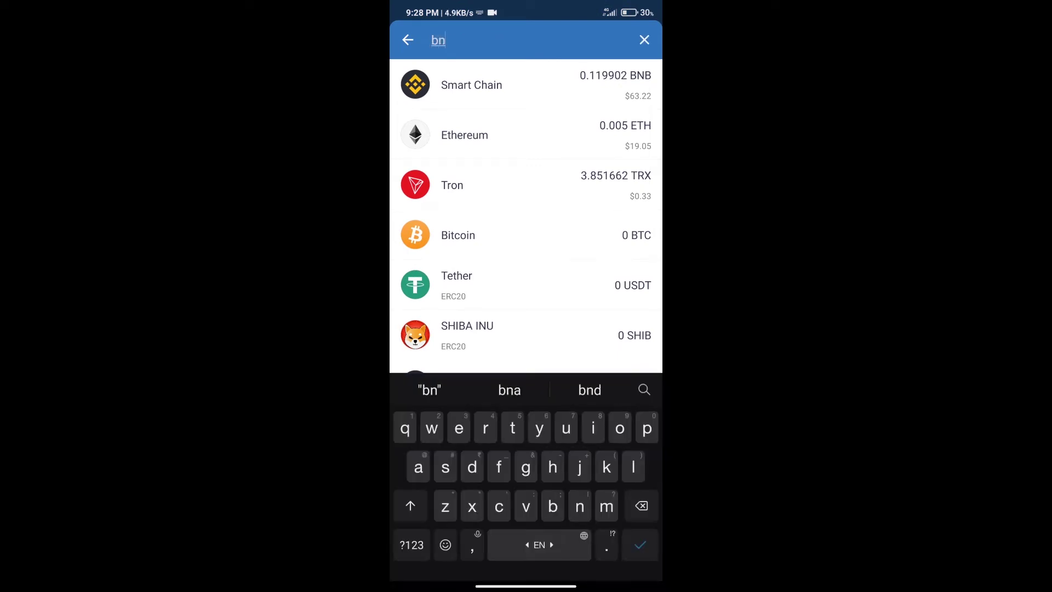
type("b")
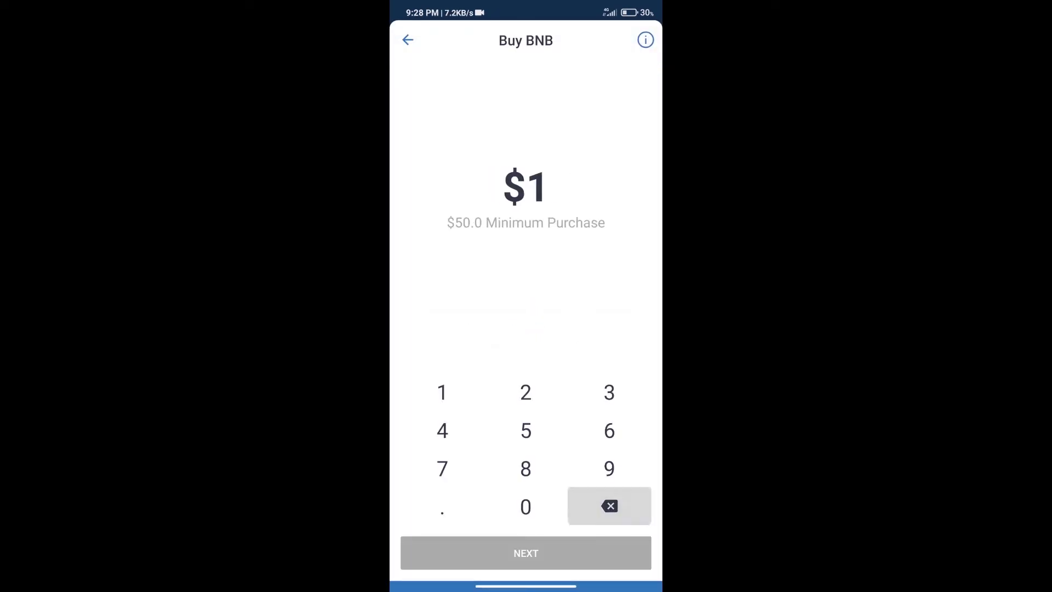
Preview a $50 BNB purchase quote, then return to the wallet home screen.
left_click(527, 430)
left_click(525, 506)
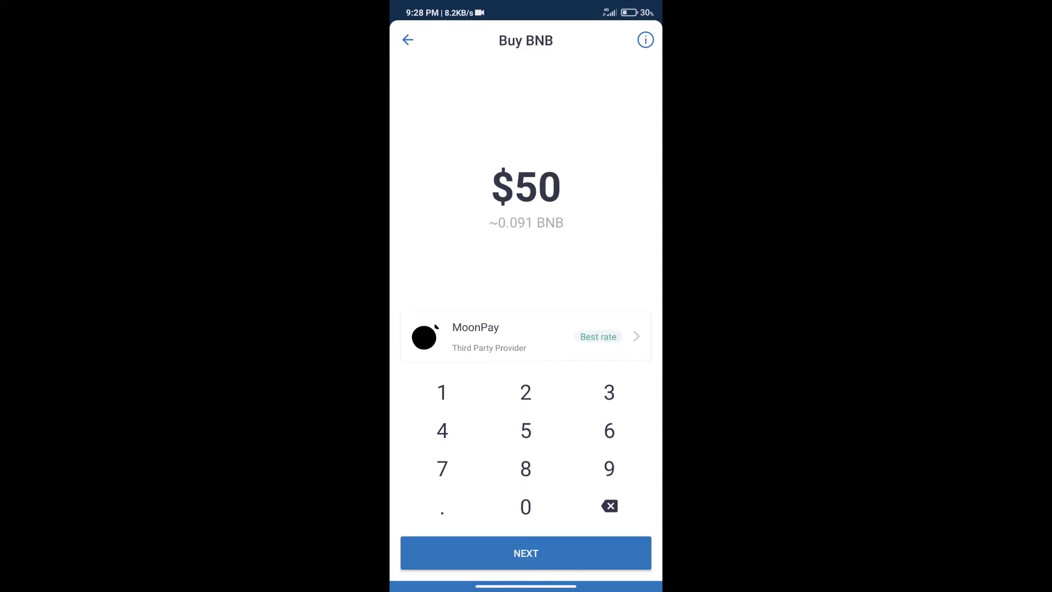
left_click(408, 40)
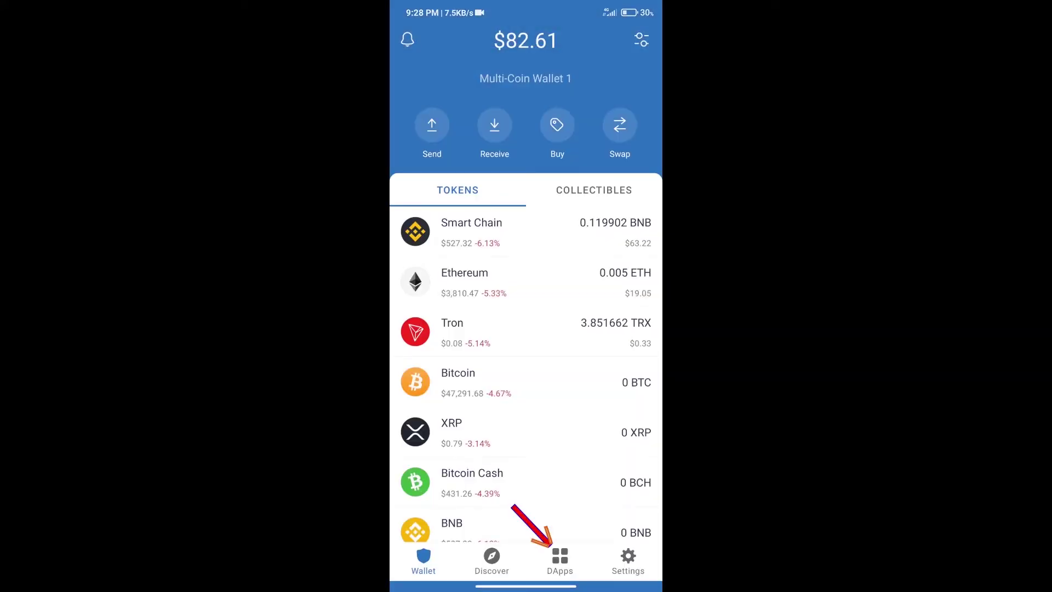
Launch PancakeSwap from the DApps browser history and show its wallet-connection options.
left_click(560, 559)
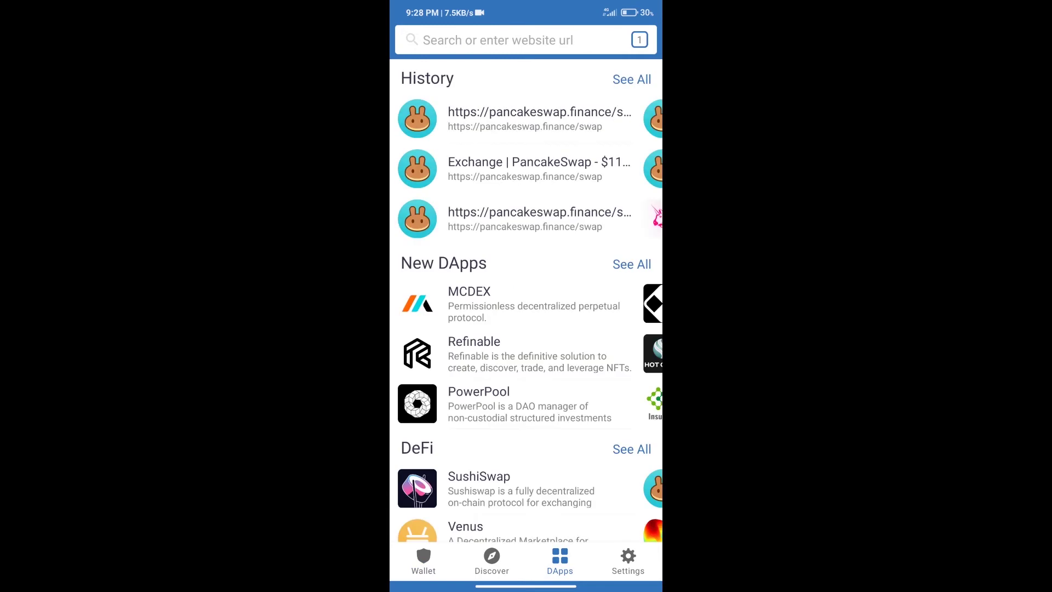
scroll(526, 301, "down", 5)
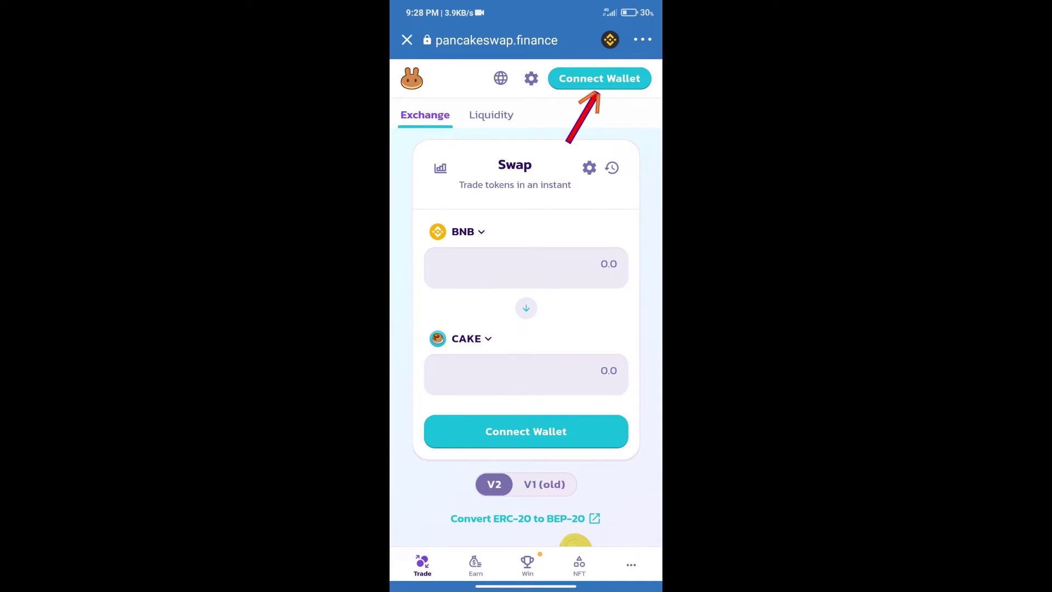
left_click(599, 78)
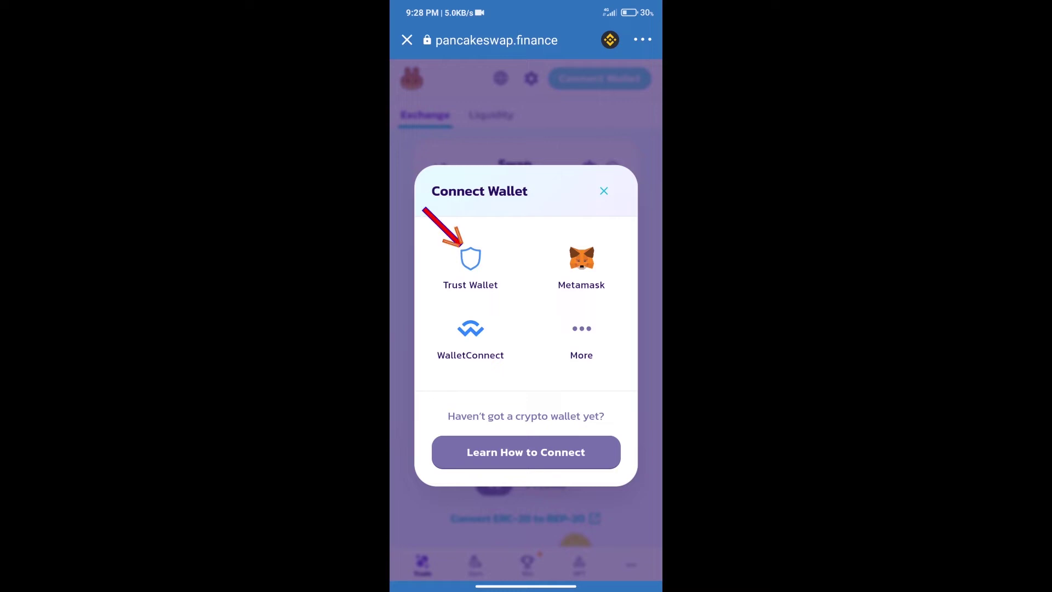
Choose Trust Wallet as the wallet to connect to PancakeSwap.
left_click(470, 259)
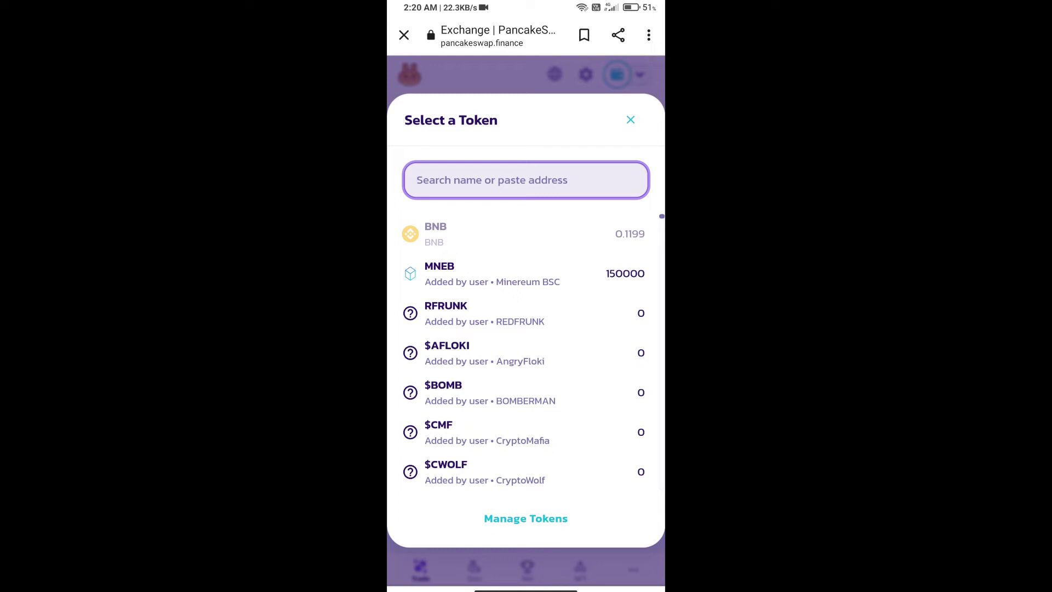
Copy EverBNB's contract address on CoinGecko and return to PancakeSwap's token picker.
left_click(599, 329)
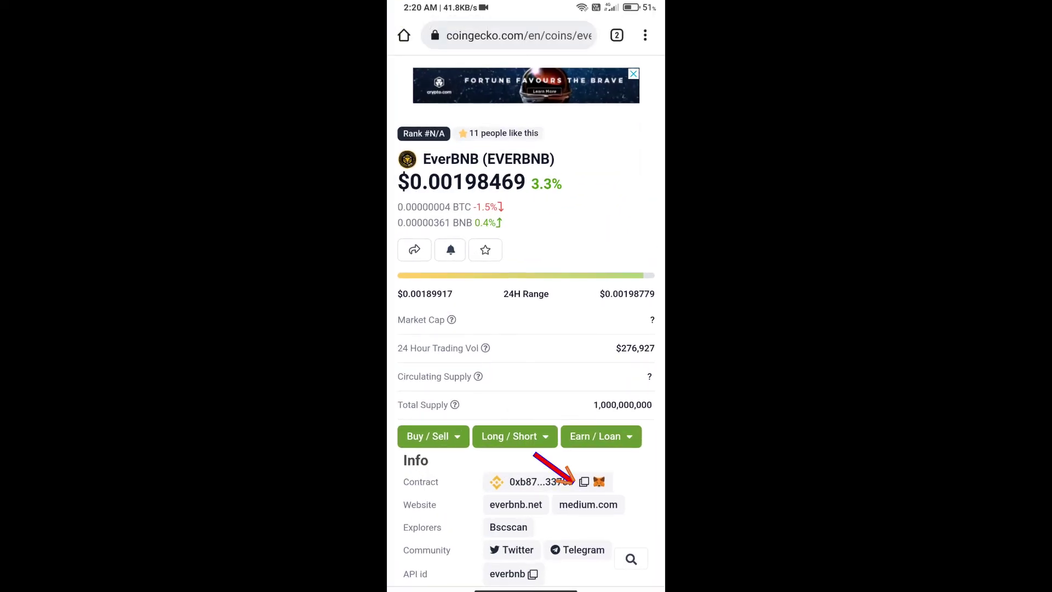
left_click(584, 482)
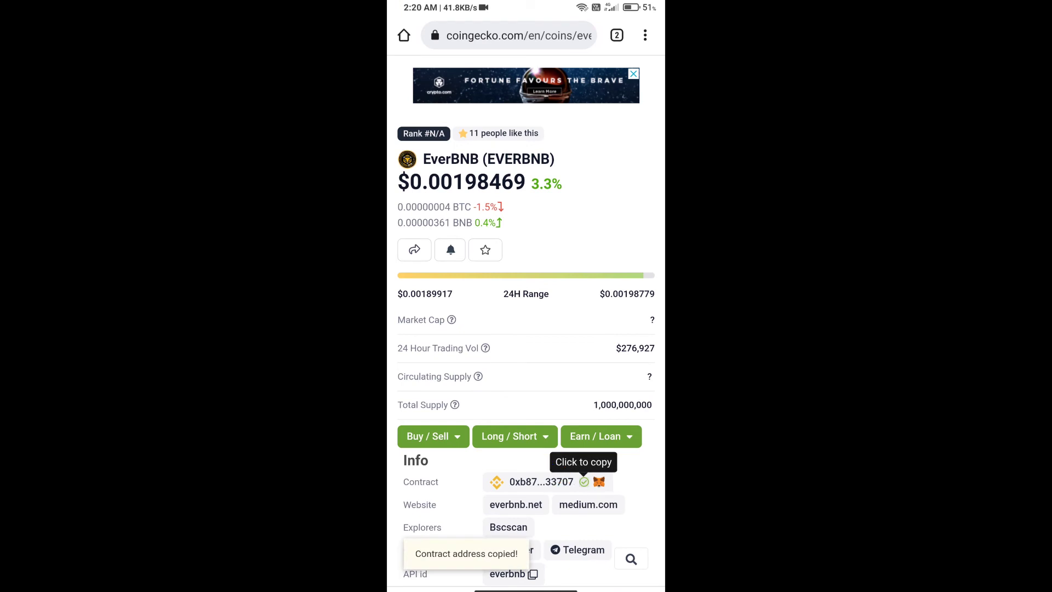
left_click(586, 352)
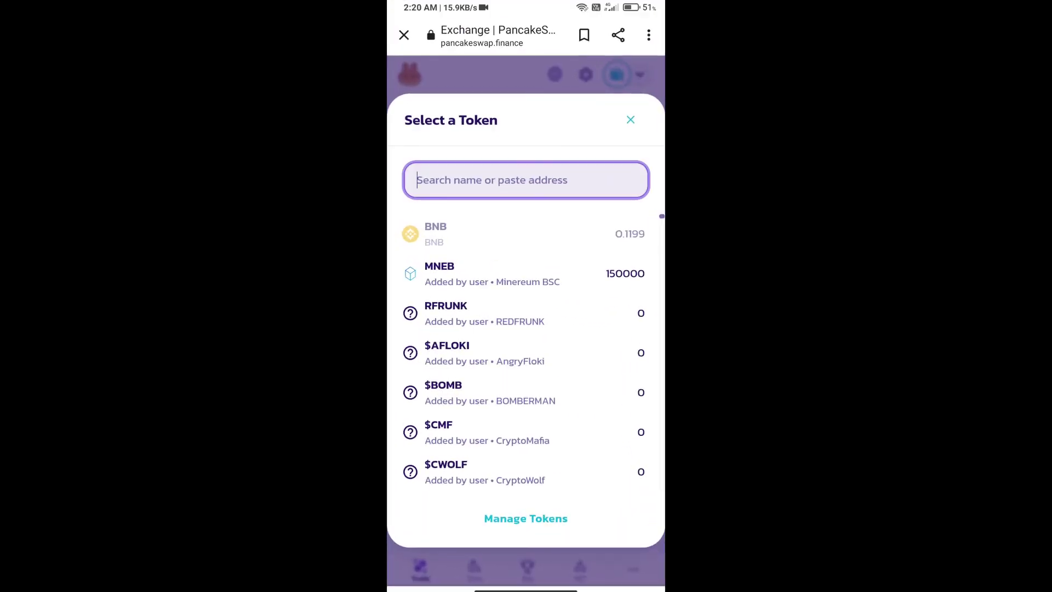
Import EVERBNB by pasted contract address, accepting the risk warning, as the receive token.
left_click(417, 180)
left_click(423, 148)
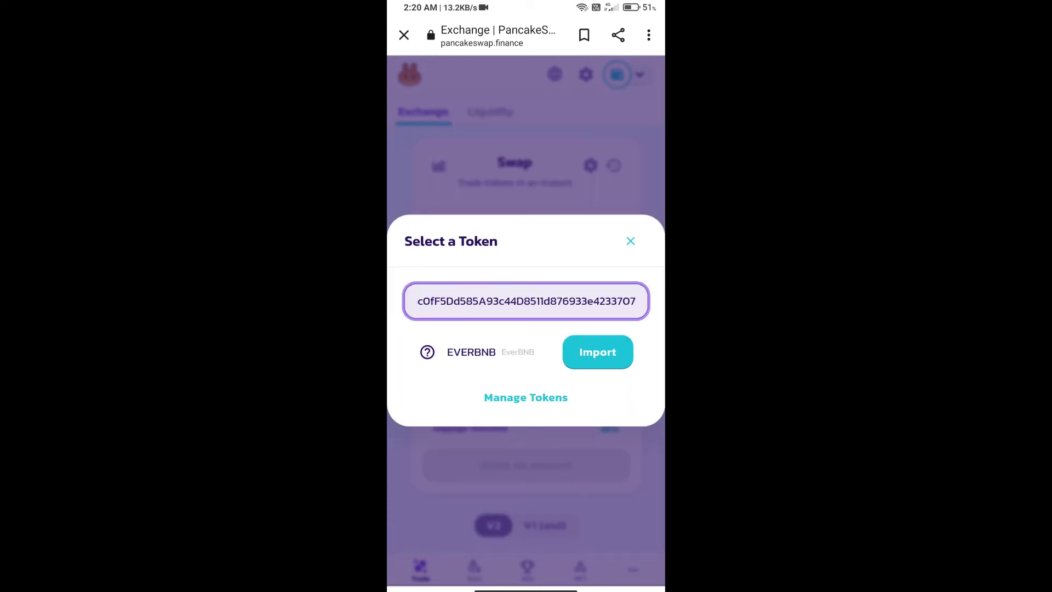
left_click(598, 352)
left_click(416, 472)
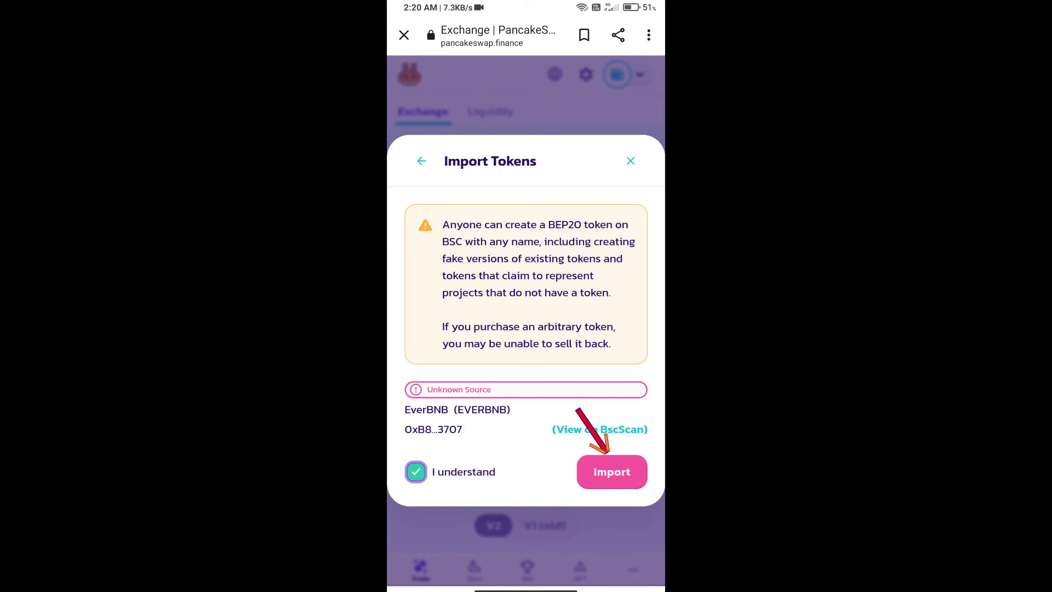
left_click(611, 472)
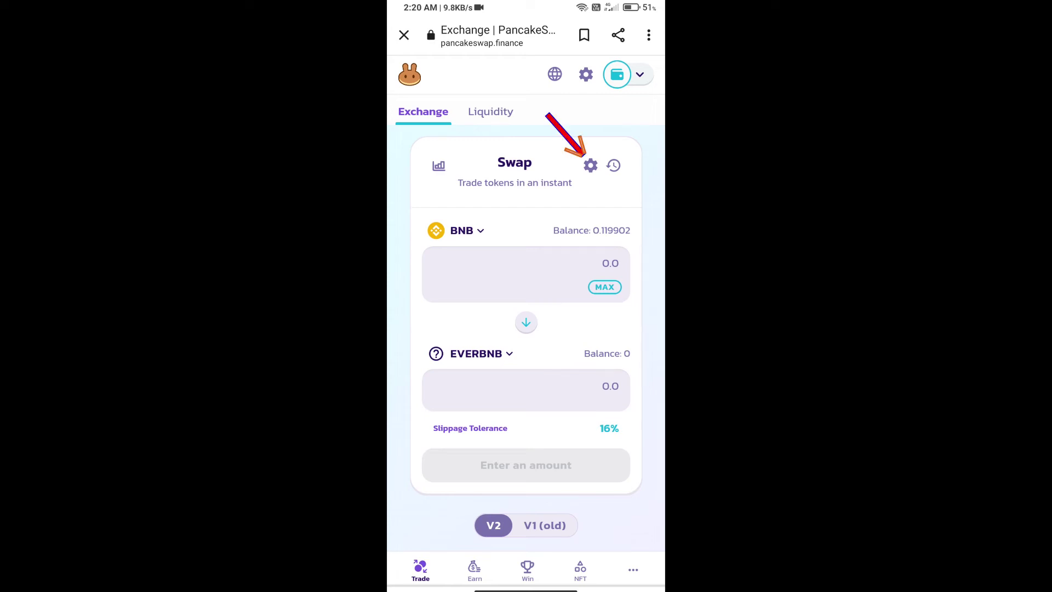
Change the swap's custom slippage tolerance from 16% to 17%.
left_click(590, 166)
left_click(579, 446)
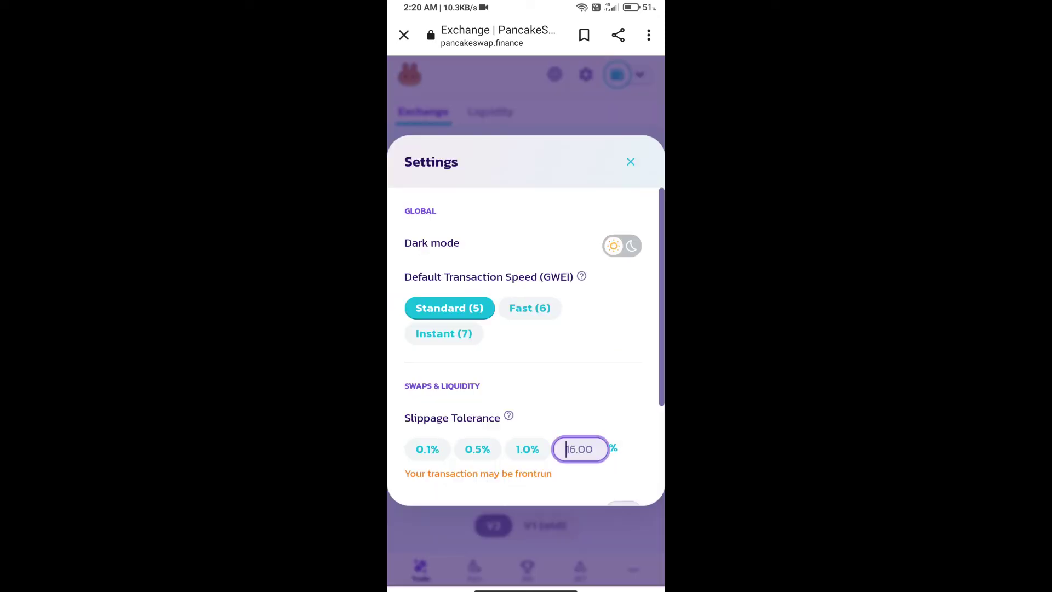
key("BackSpace")
key("BackSpace")
key("BackSpace")
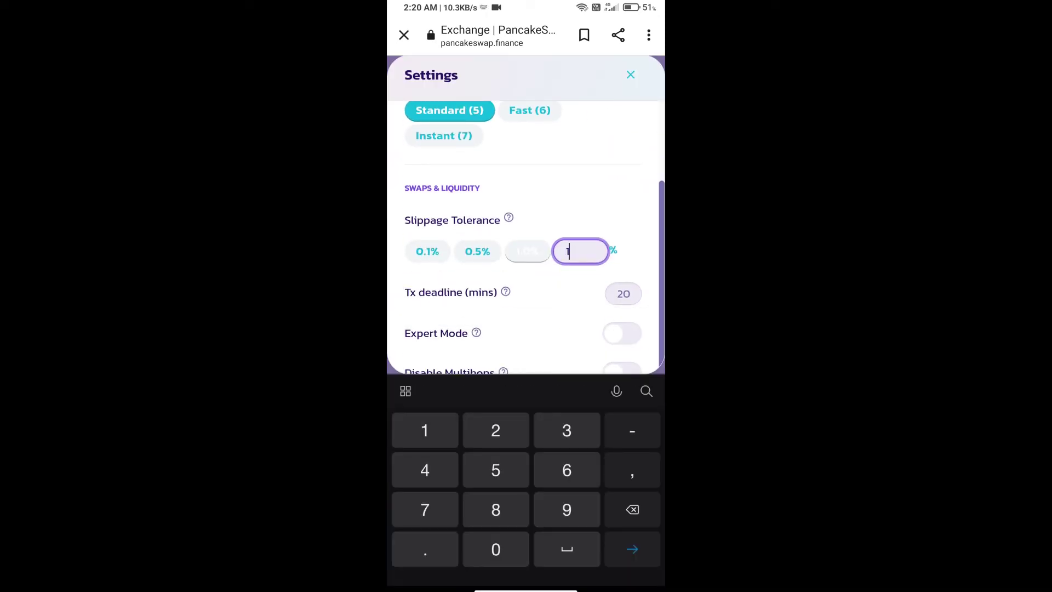
type("17")
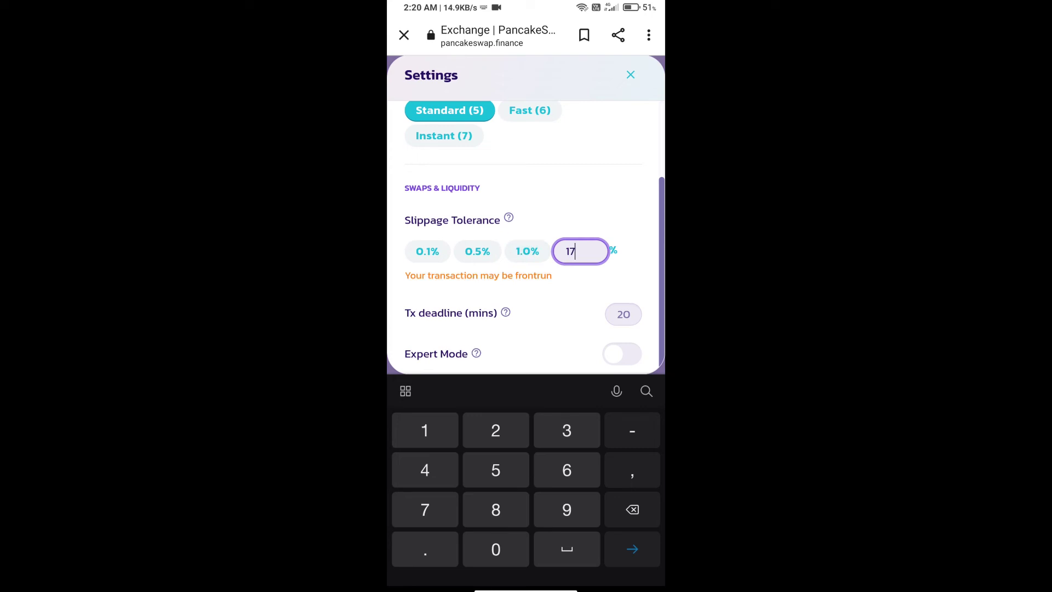
left_click(630, 75)
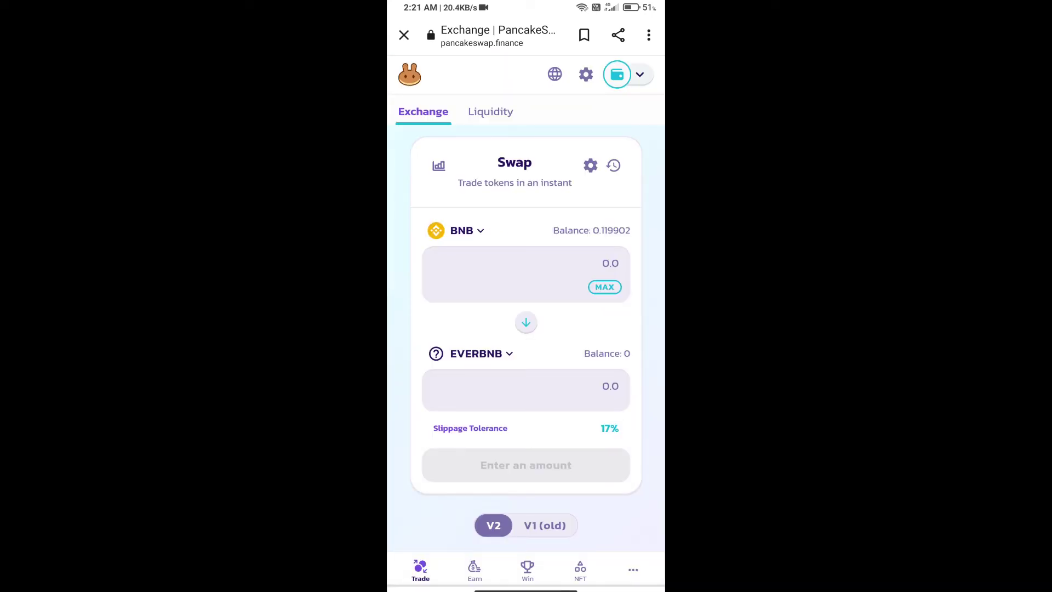
Enter 10 EVERBNB as the receive amount and review the Confirm Swap summary.
left_click(526, 272)
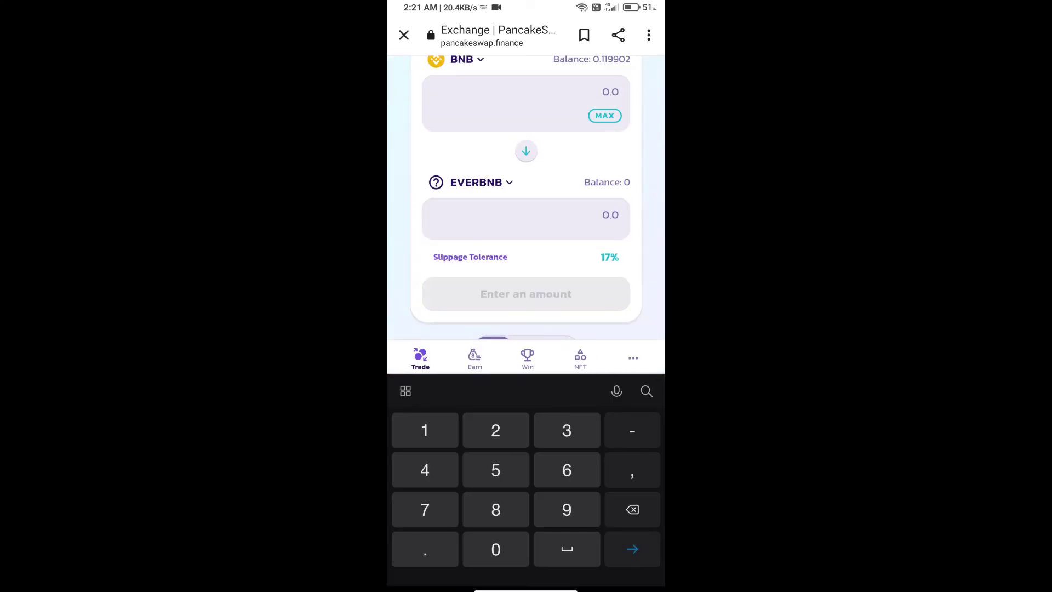
type("10")
scroll(526, 197, "down", 3)
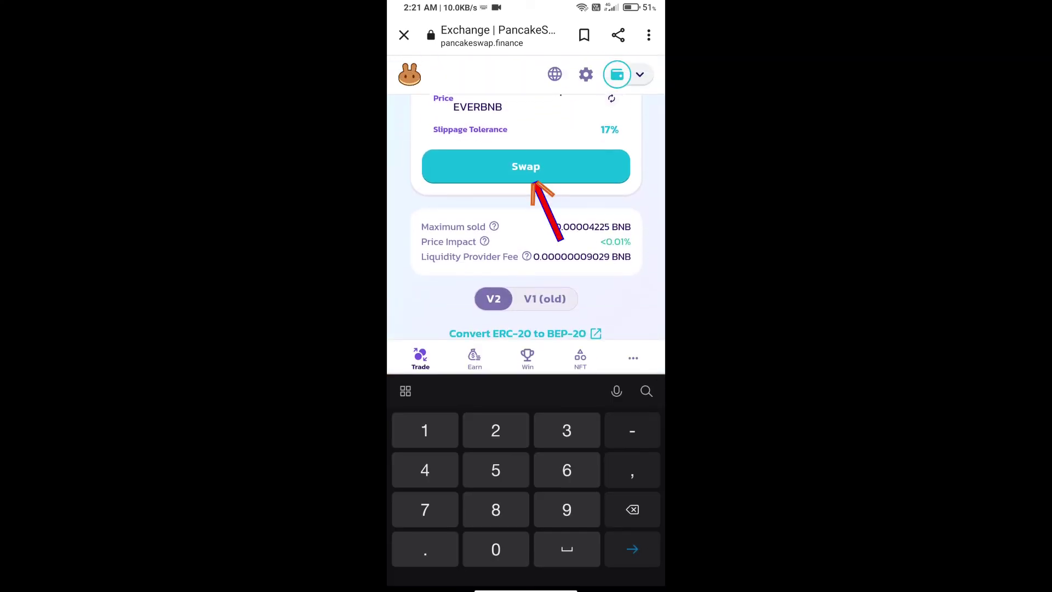
left_click(526, 166)
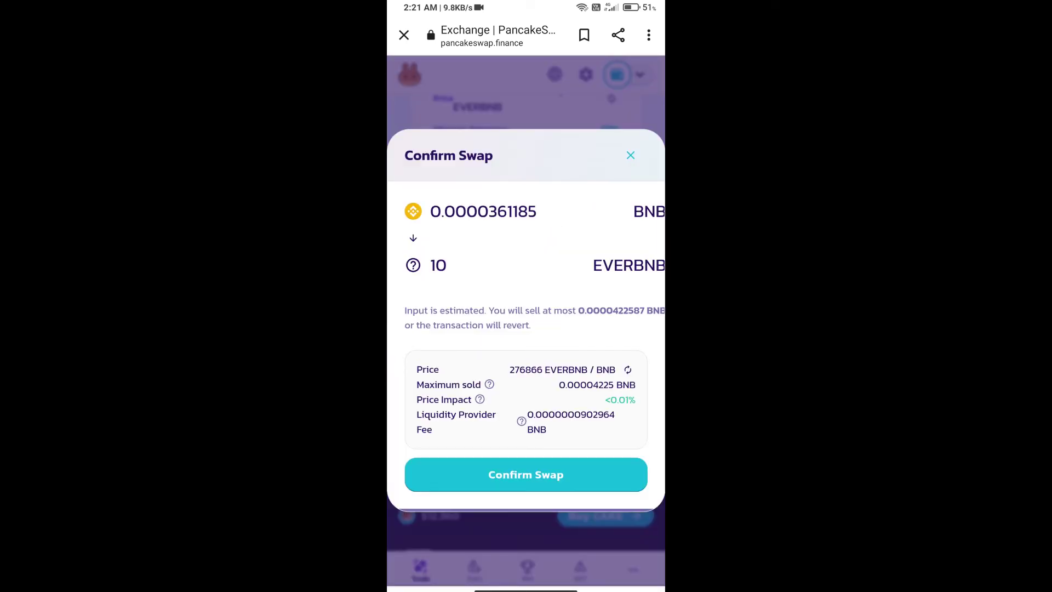